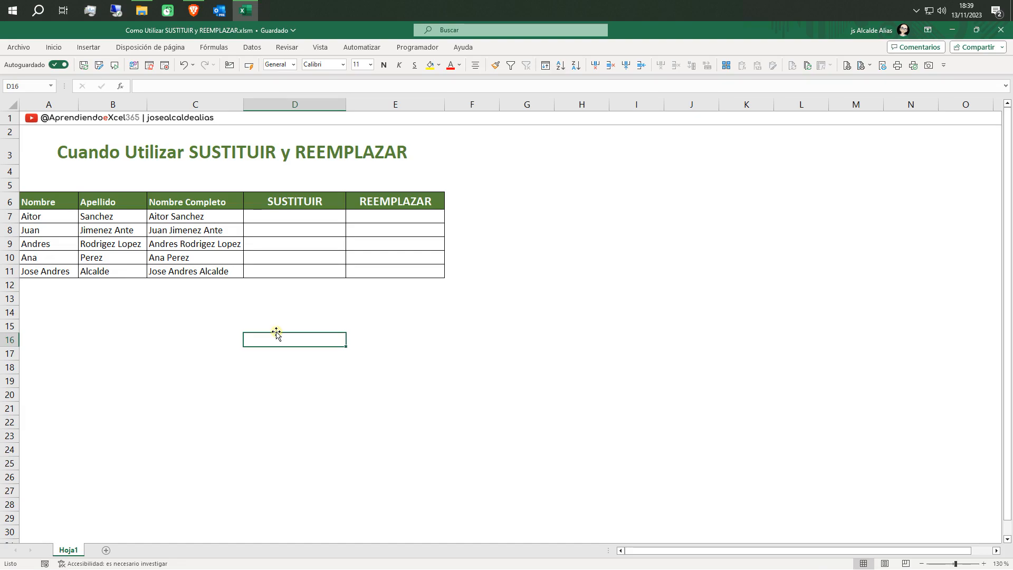
{"action": "left_click", "coordinate": [288, 218]}
{"action": "type", "text": "=sus"}
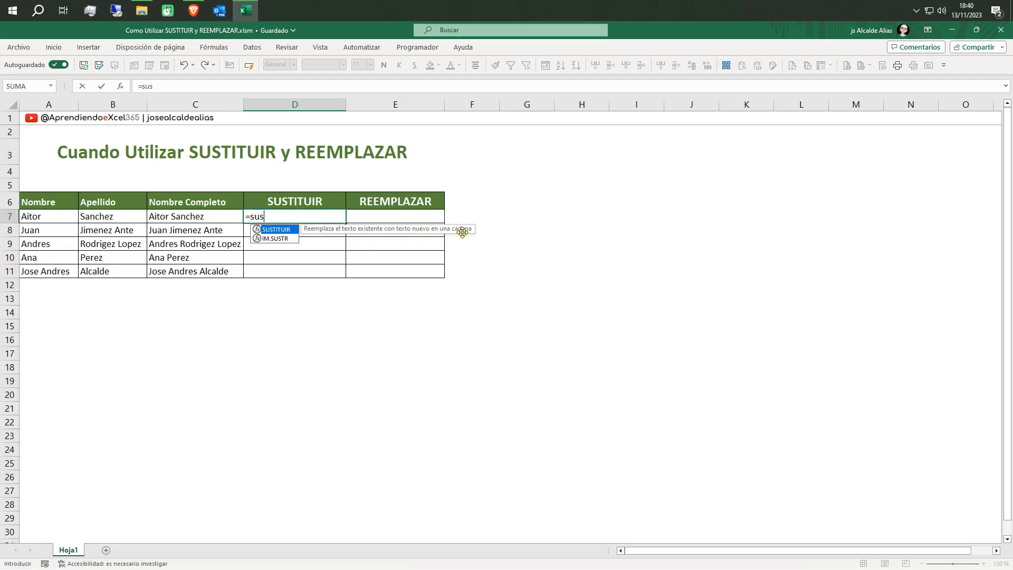
{"action": "key", "text": "Escape"}
{"action": "key", "text": "Escape"}
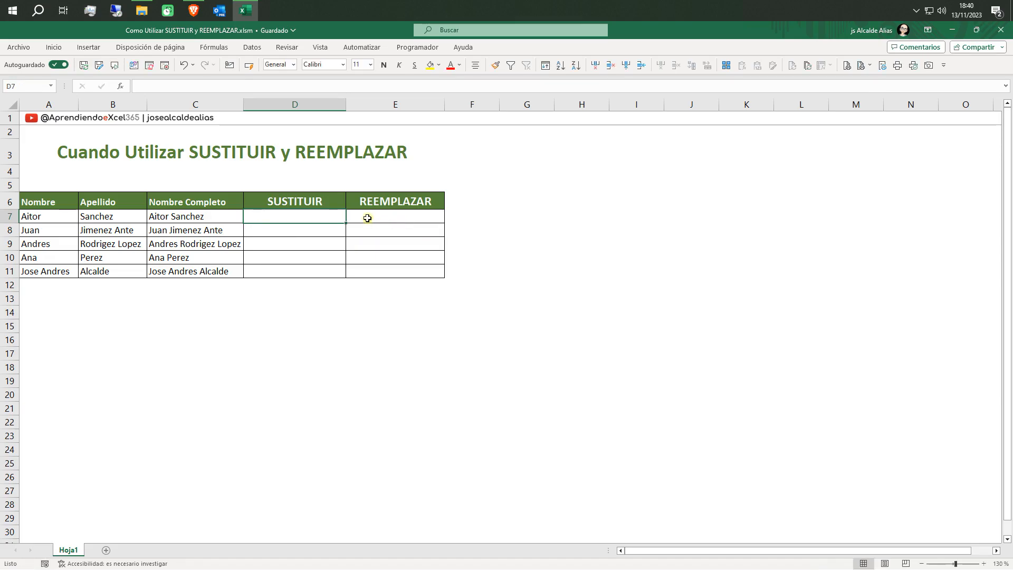
{"action": "left_click", "coordinate": [367, 218]}
{"action": "type", "text": "=ree"}
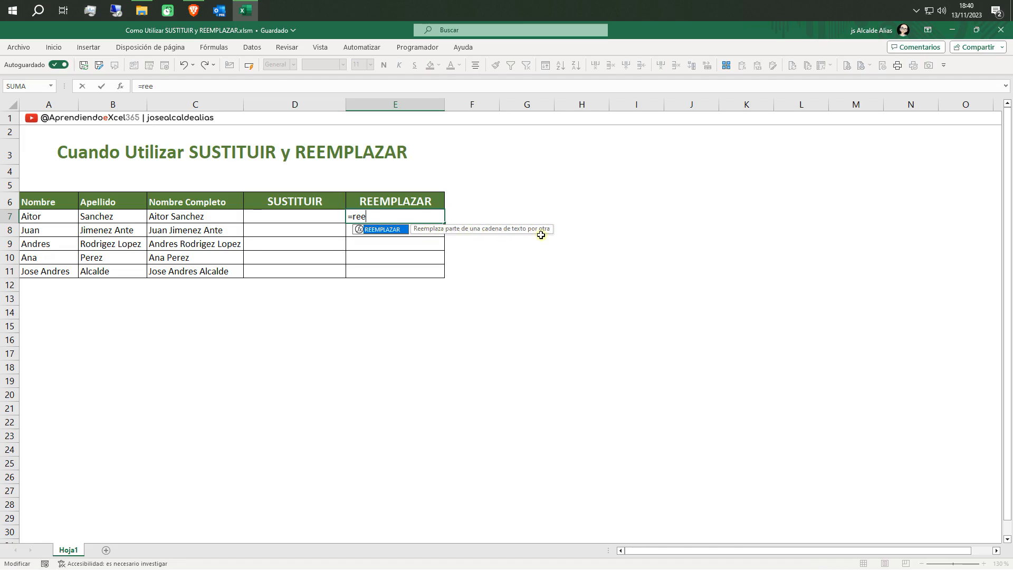
{"action": "key", "text": "Escape"}
{"action": "key", "text": "Escape"}
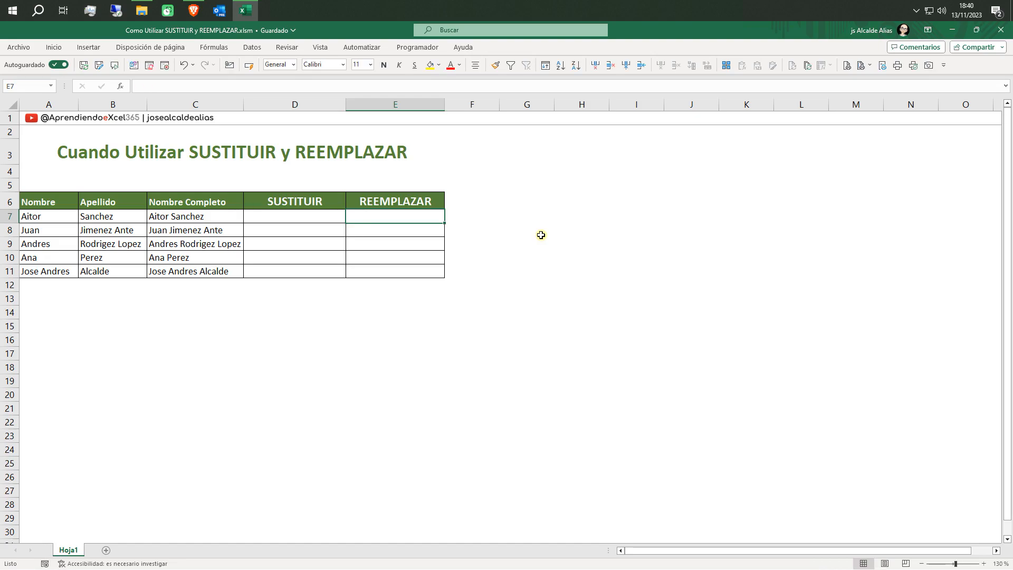
- Enter =SUSTITUIR(C7;"ez";"**";1) in D7 and fill it down to D11
{"action": "left_click", "coordinate": [306, 218]}
{"action": "type", "text": "=sus"}
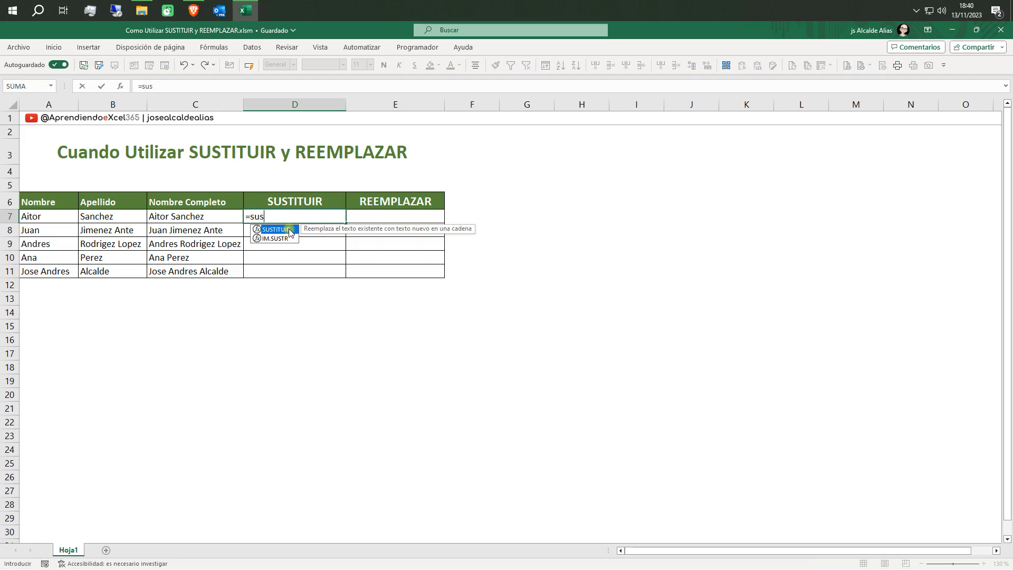
{"action": "double_click", "coordinate": [289, 229]}
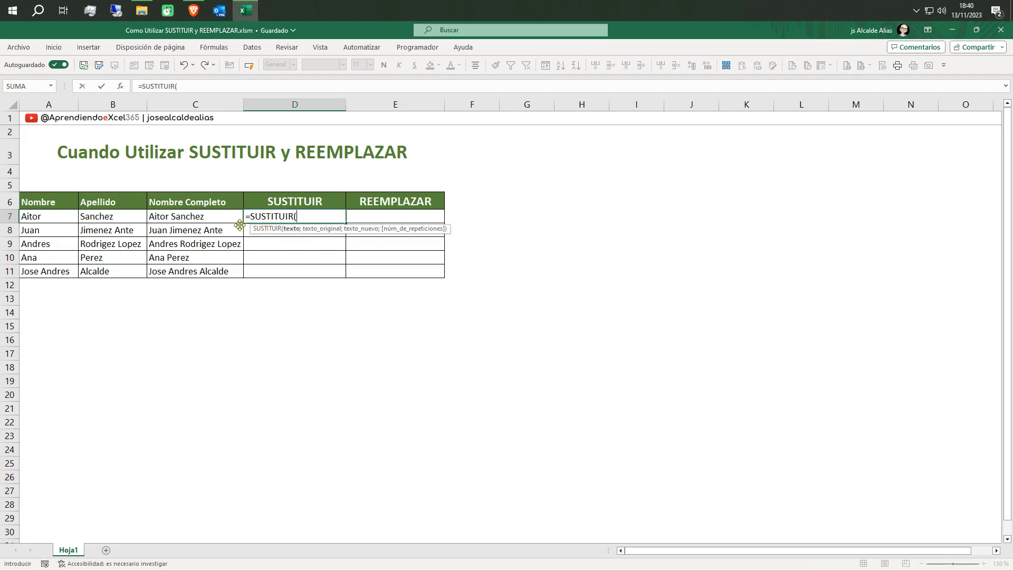
{"action": "left_click", "coordinate": [209, 215]}
{"action": "type", "text": ";"}
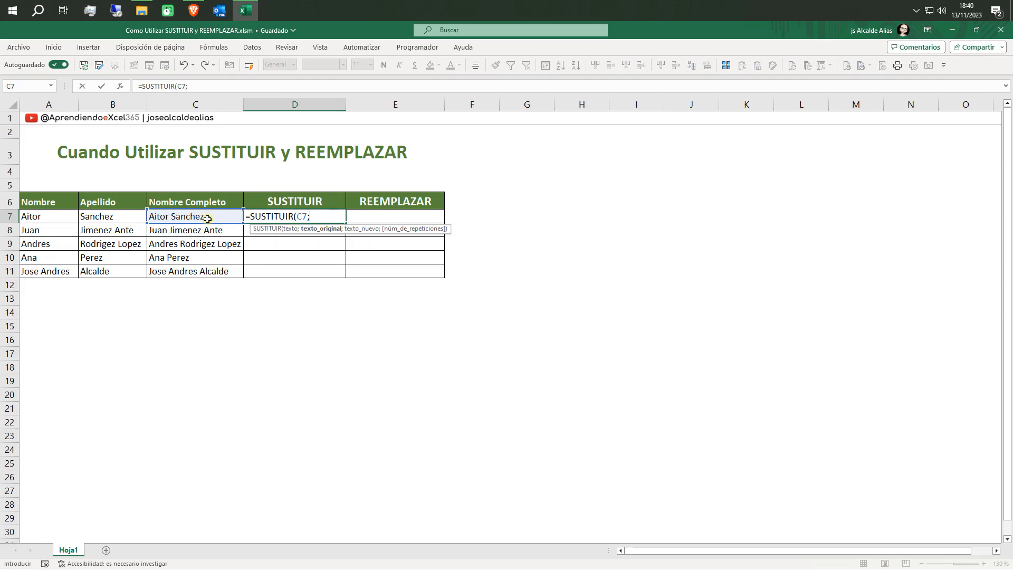
{"action": "type", "text": "\"ez\";\"**"}
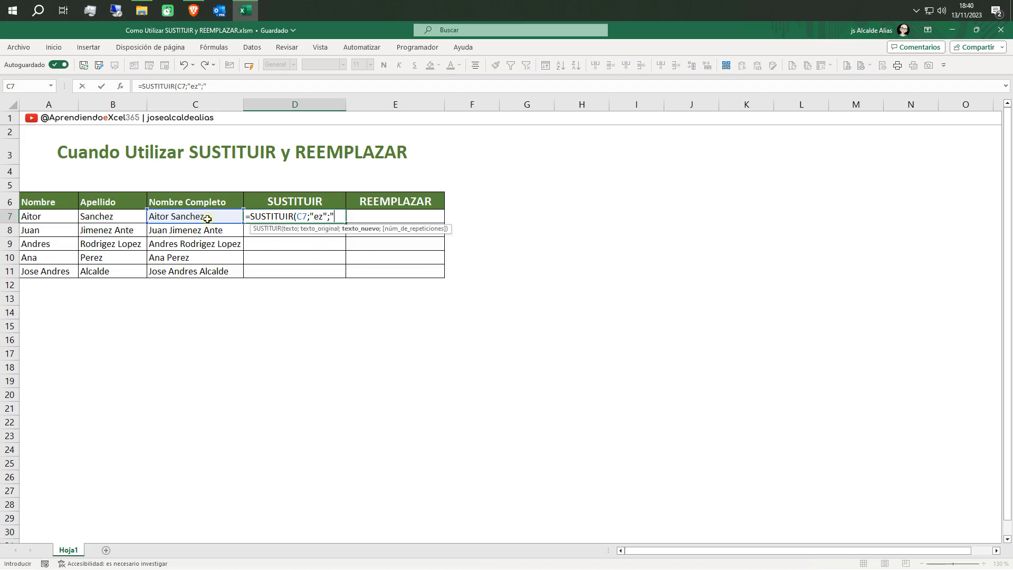
{"action": "type", "text": "\""}
{"action": "type", "text": ";1"}
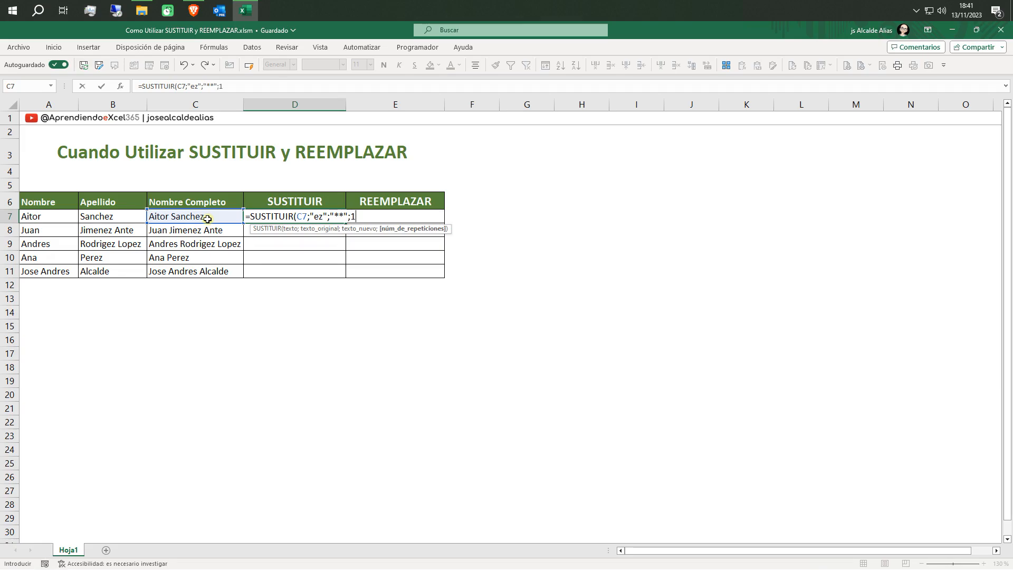
{"action": "type", "text": ")"}
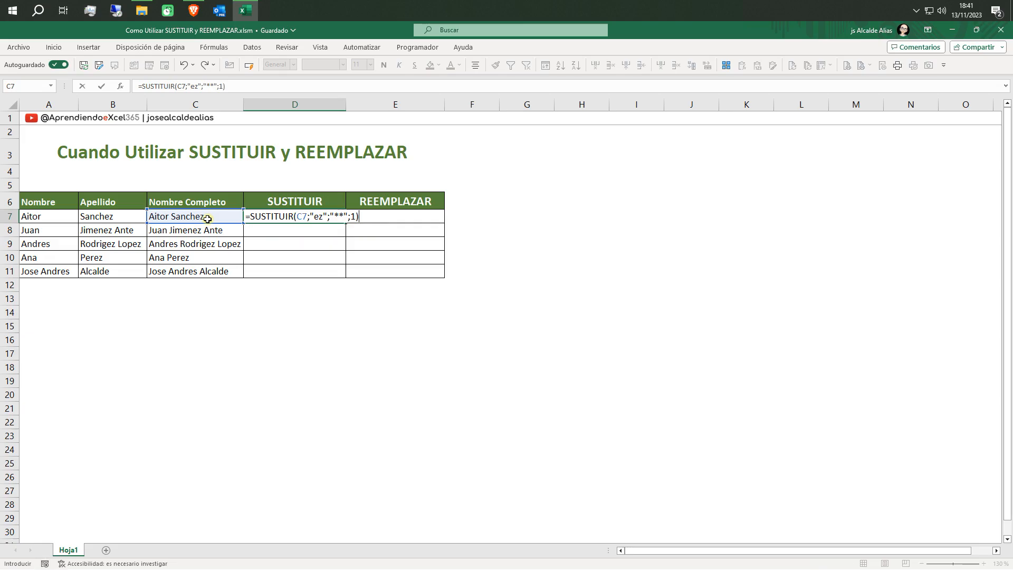
{"action": "key", "text": "Return"}
{"action": "left_click", "coordinate": [290, 218]}
{"action": "double_click", "coordinate": [346, 223]}
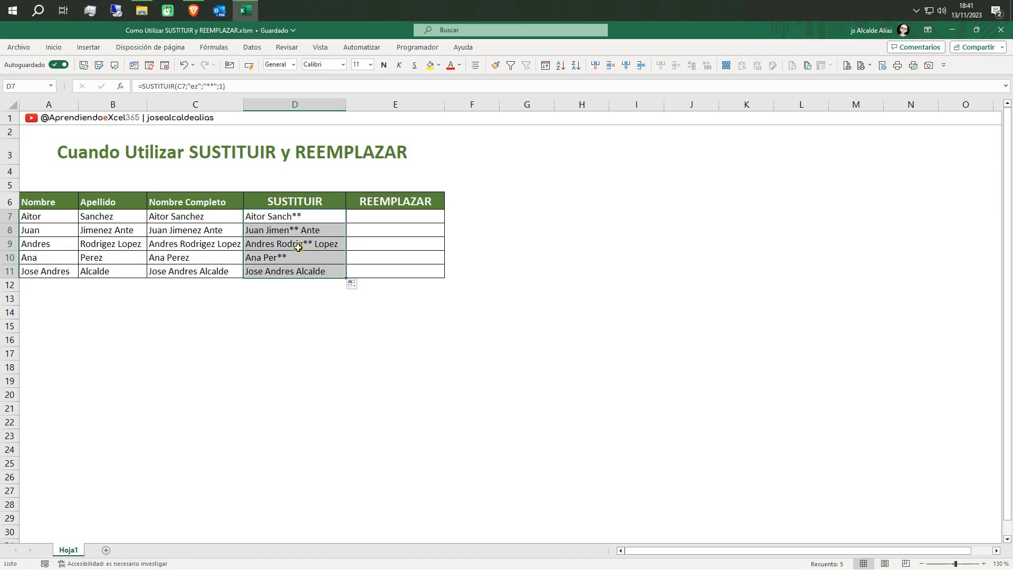
- Change the occurrence argument of the SUSTITUIR formula in D7 to 2 and refill it down to D11
{"action": "double_click", "coordinate": [310, 216]}
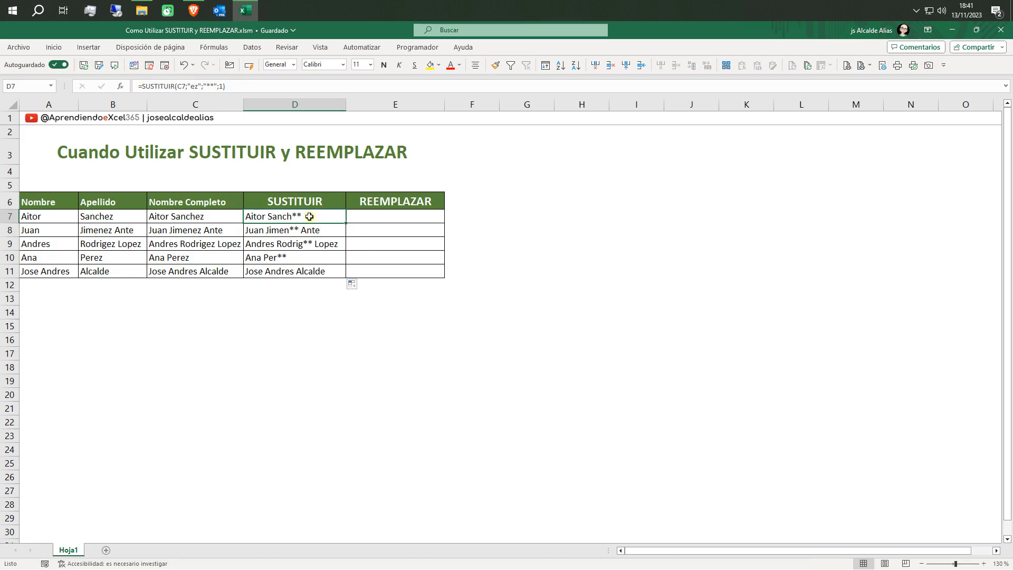
{"action": "left_click", "coordinate": [353, 217]}
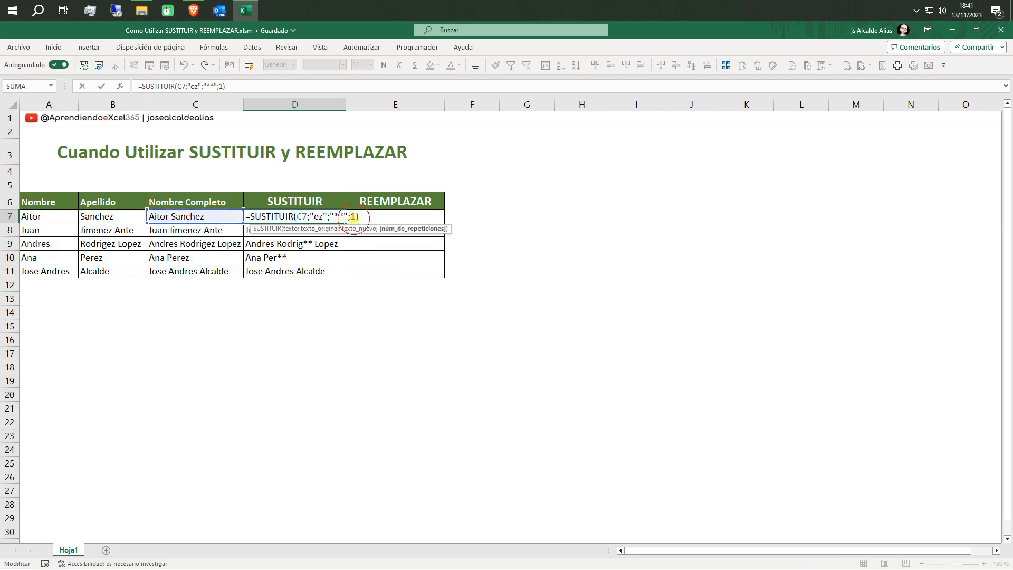
{"action": "key", "text": "BackSpace"}
{"action": "type", "text": "2"}
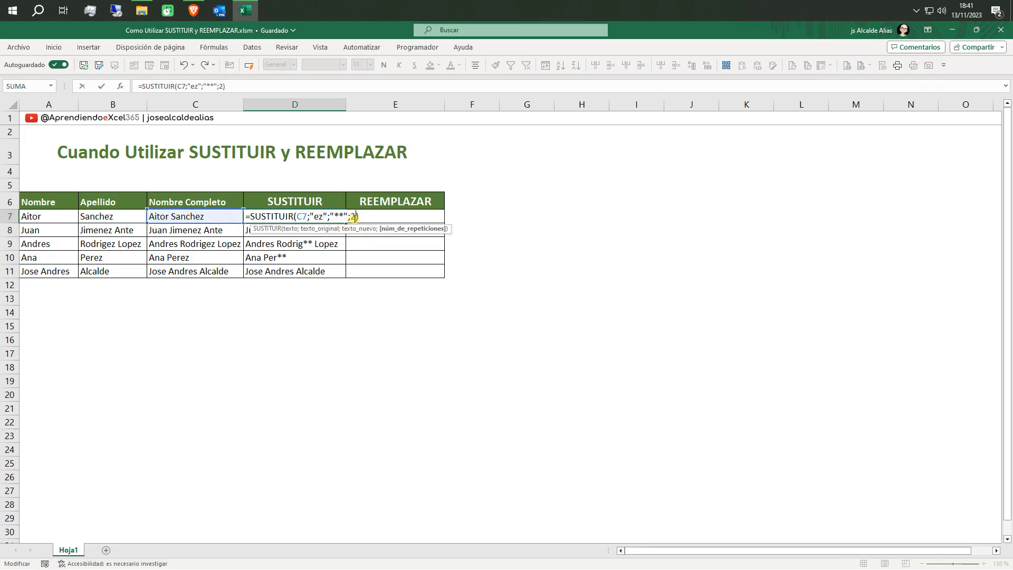
{"action": "key", "text": "Return"}
{"action": "left_click", "coordinate": [328, 217]}
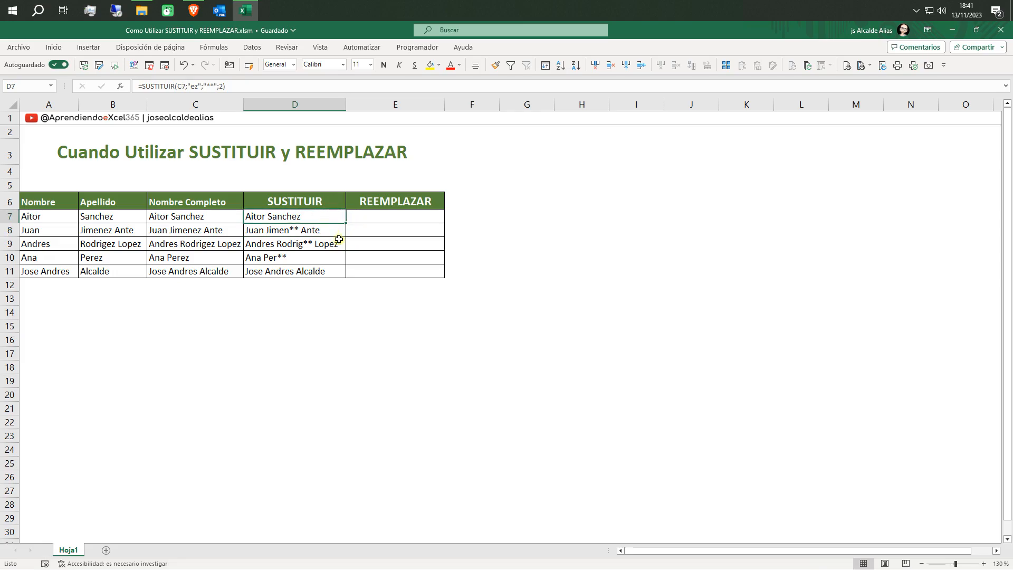
{"action": "left_click_drag", "start_coordinate": [346, 222], "coordinate": [334, 268]}
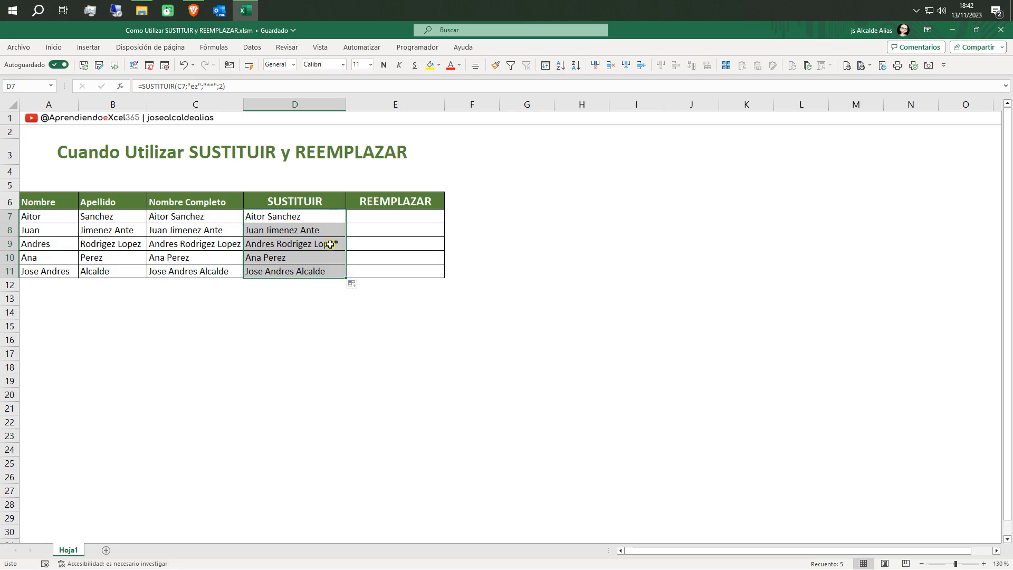
- Enter =REEMPLAZAR(C7;1;2;"**") in E7 and fill it down to E11
{"action": "left_click", "coordinate": [366, 218]}
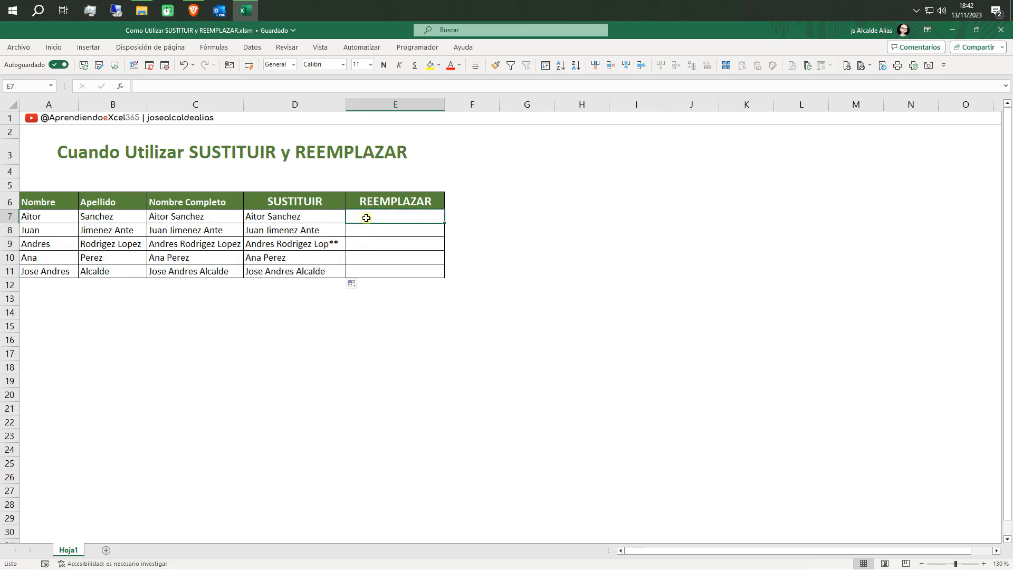
{"action": "type", "text": "="}
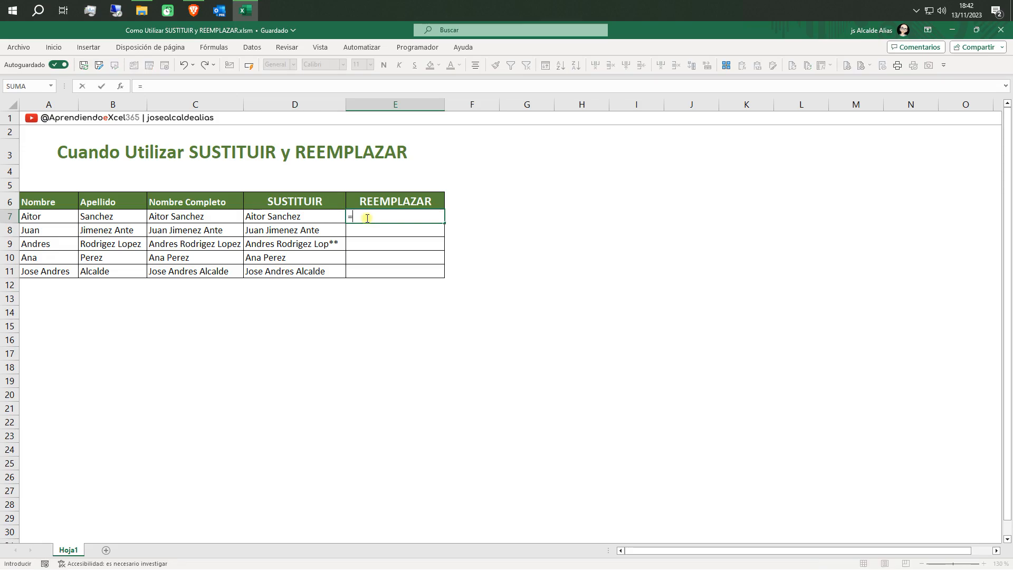
{"action": "type", "text": "ree"}
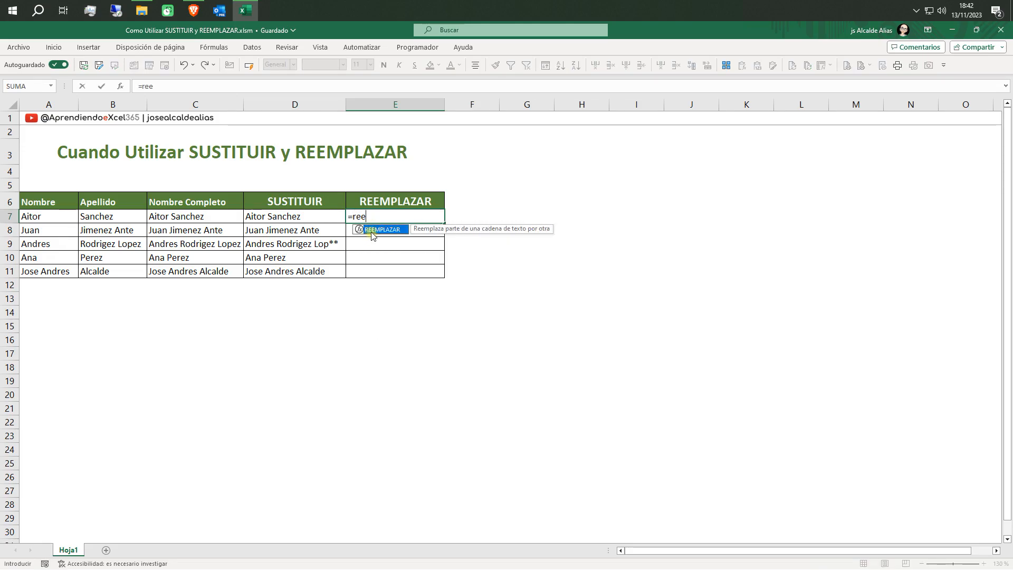
{"action": "double_click", "coordinate": [372, 230]}
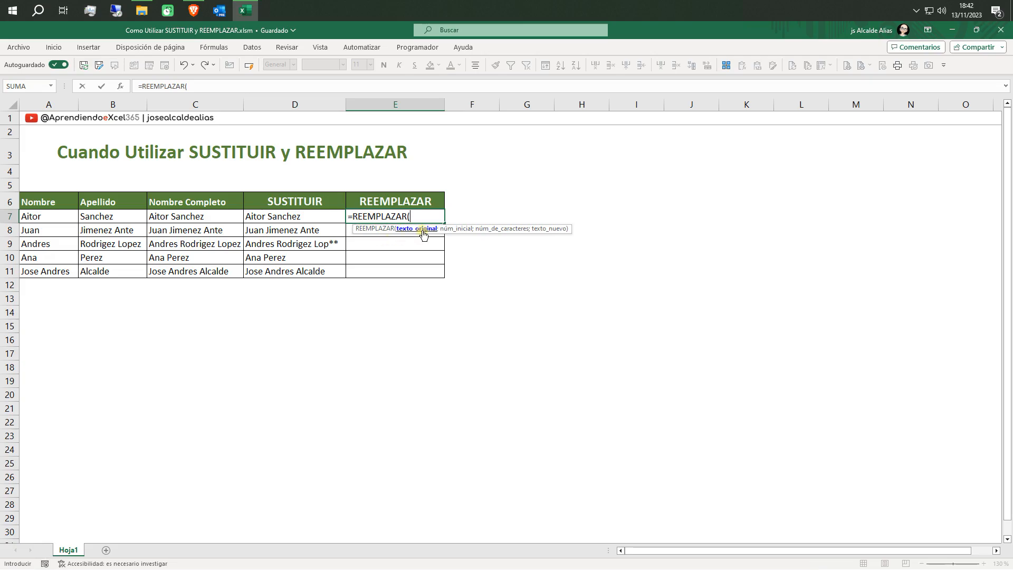
{"action": "left_click", "coordinate": [198, 216]}
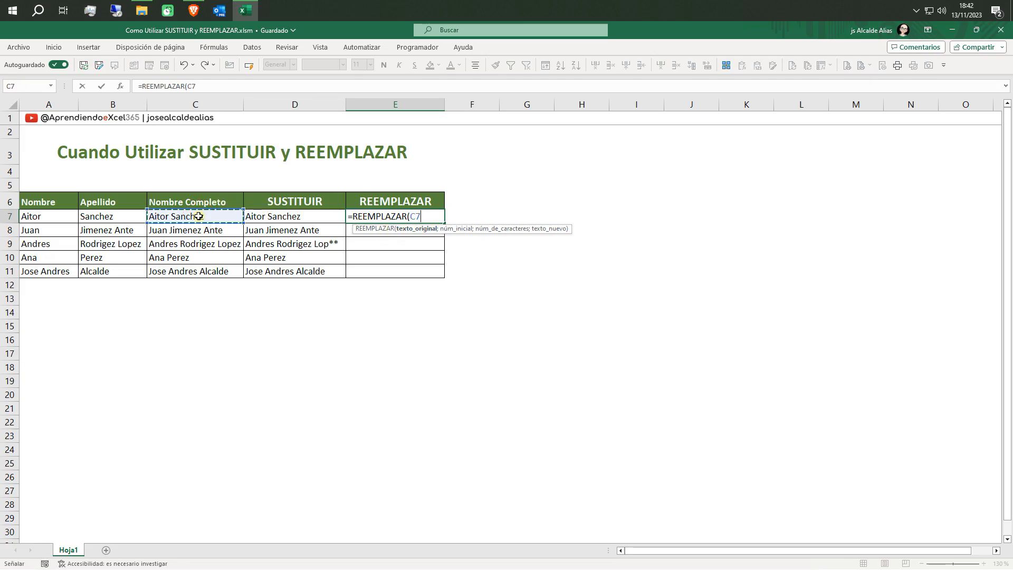
{"action": "type", "text": ";"}
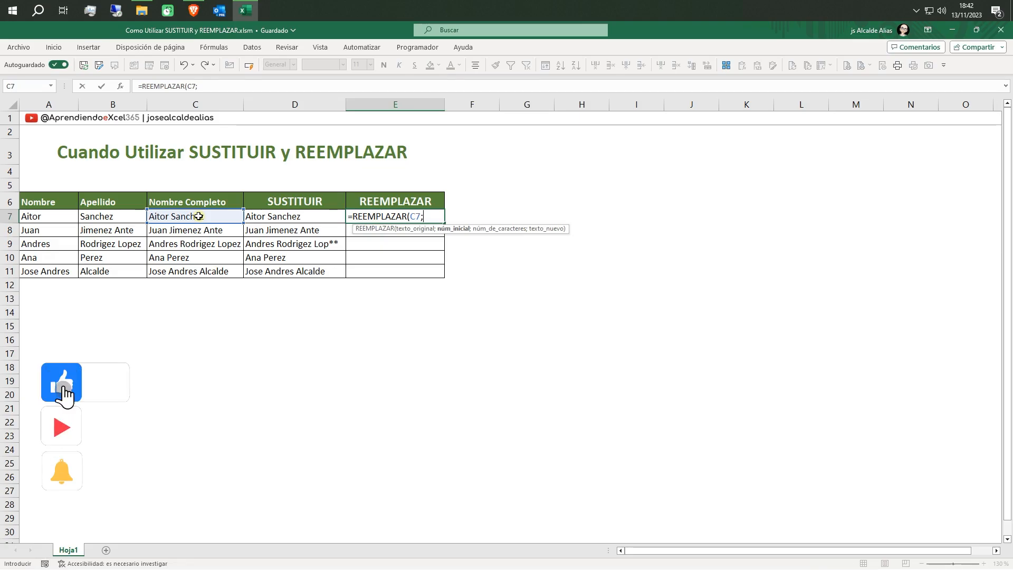
{"action": "type", "text": "1"}
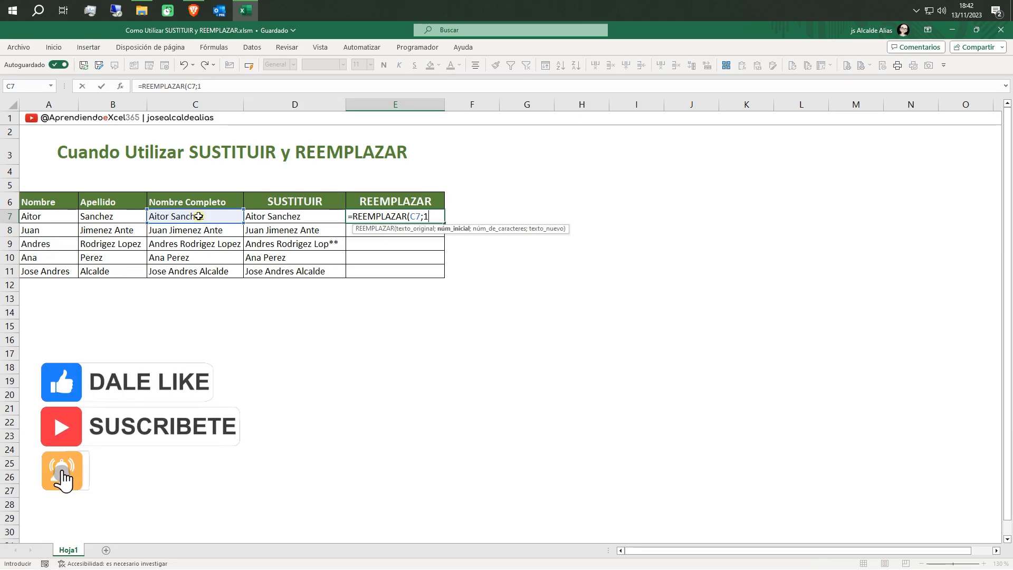
{"action": "type", "text": ";"}
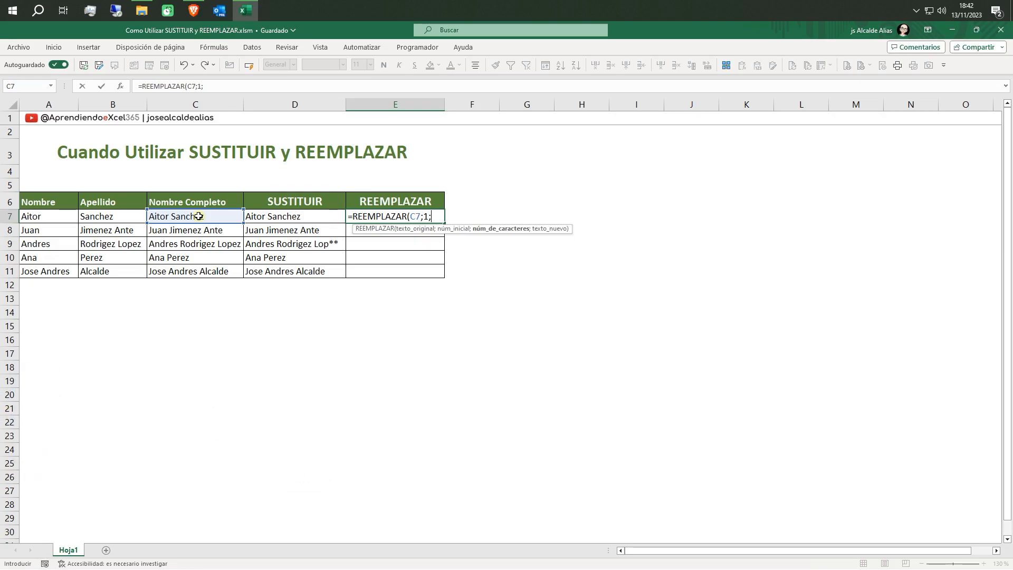
{"action": "type", "text": "2;\""}
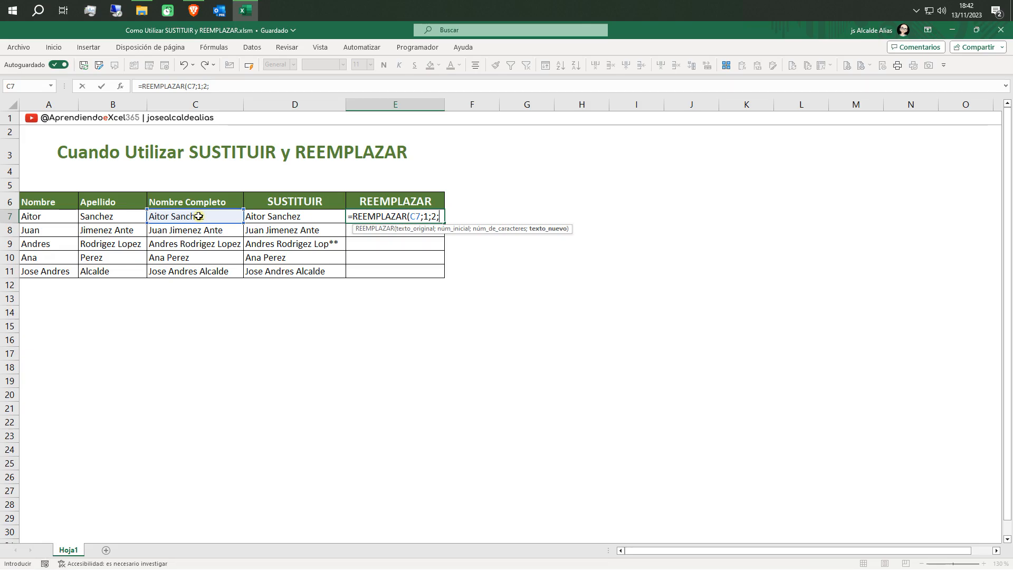
{"action": "type", "text": "**\")"}
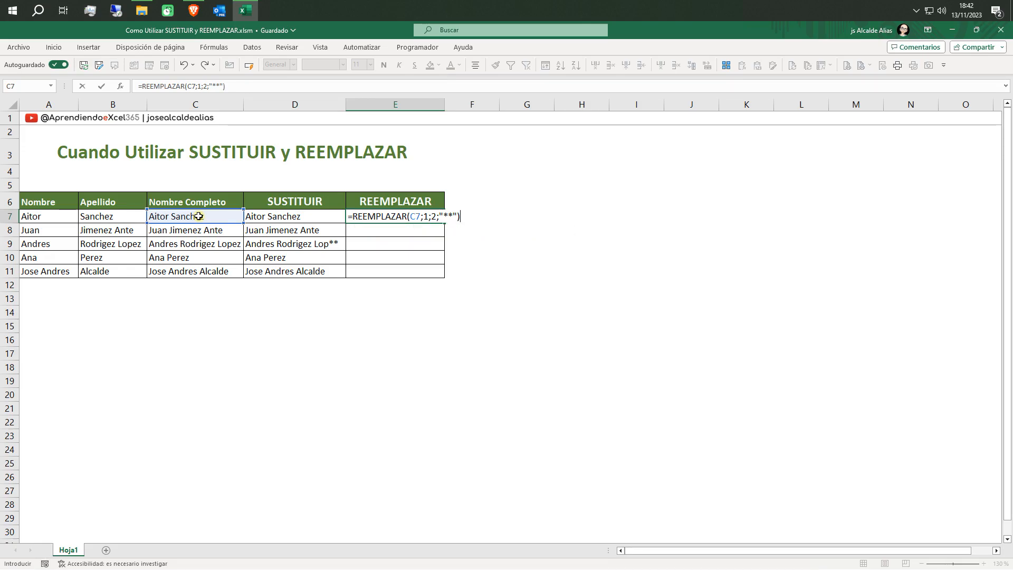
{"action": "key", "text": "Return"}
{"action": "left_click", "coordinate": [382, 214]}
{"action": "left_click_drag", "start_coordinate": [443, 223], "coordinate": [444, 277]}
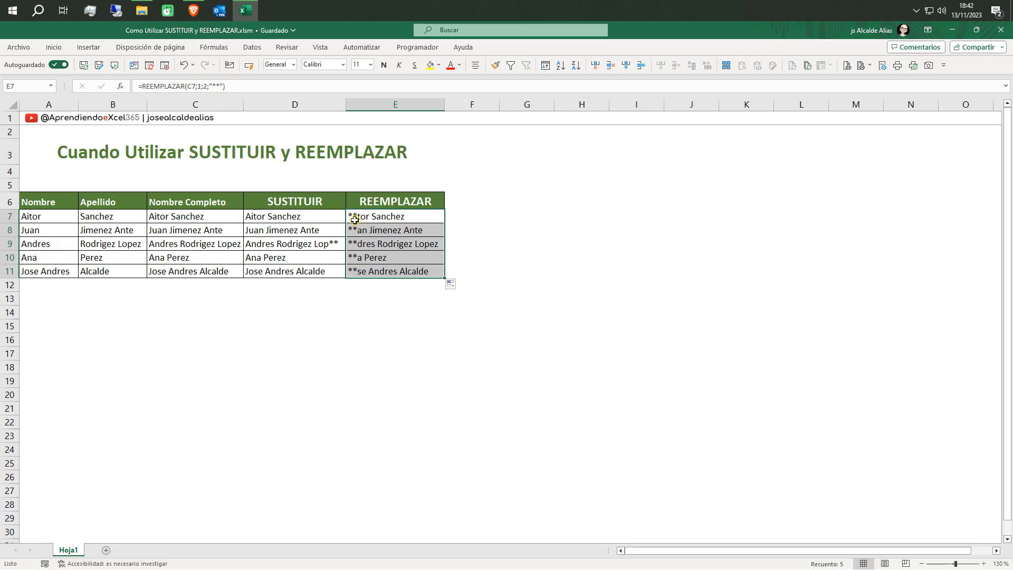
- Set the number-of-characters argument of the REEMPLAZAR formula in E7 to 3
{"action": "left_click", "coordinate": [391, 218]}
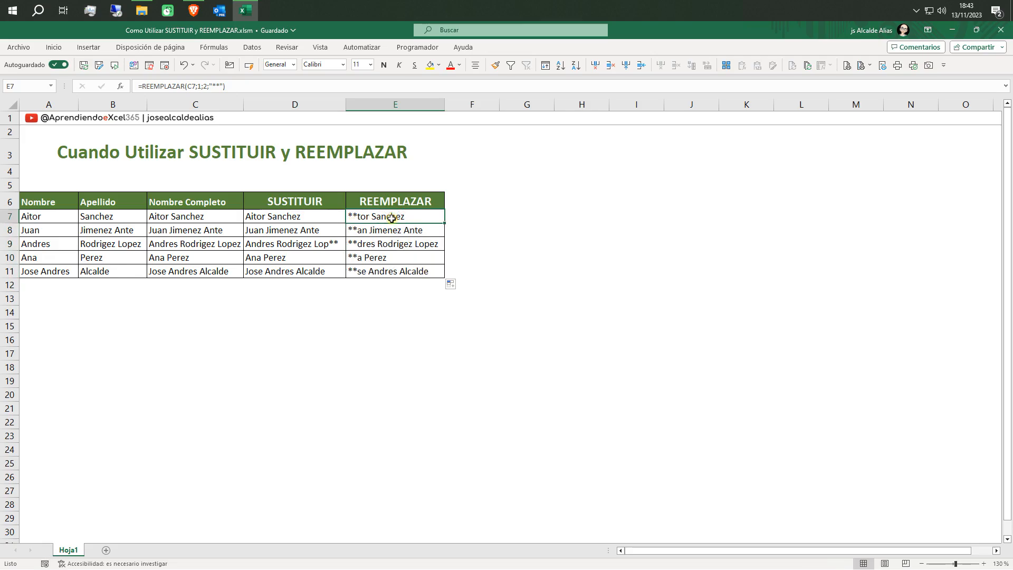
{"action": "double_click", "coordinate": [391, 218]}
{"action": "left_click", "coordinate": [433, 217]}
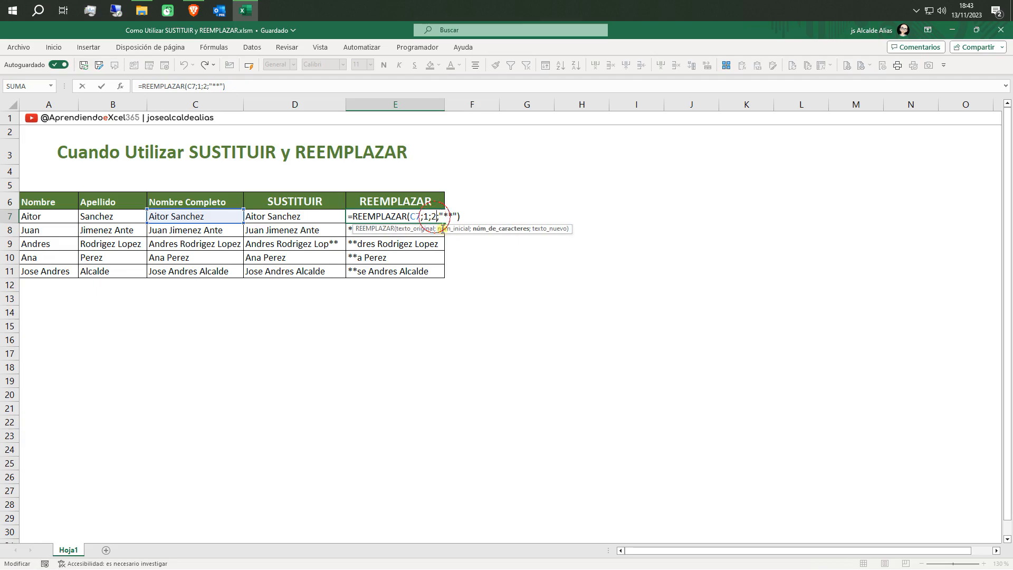
{"action": "key", "text": "BackSpace"}
{"action": "type", "text": "3"}
{"action": "key", "text": "Return"}
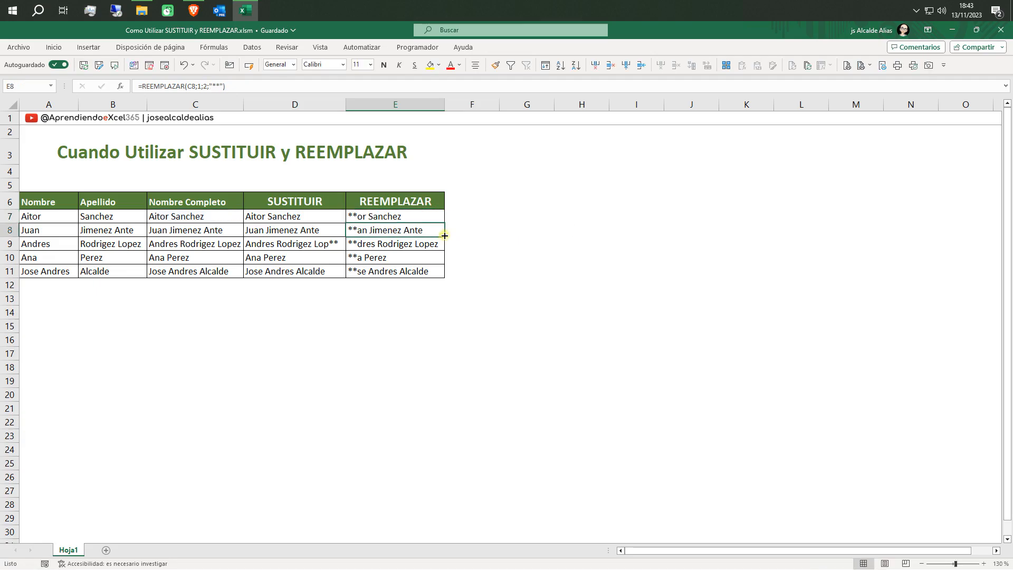
- Fill the updated REEMPLAZAR formula from E7 down to E11
{"action": "left_click", "coordinate": [433, 218]}
{"action": "double_click", "coordinate": [432, 217]}
{"action": "key", "text": "Escape"}
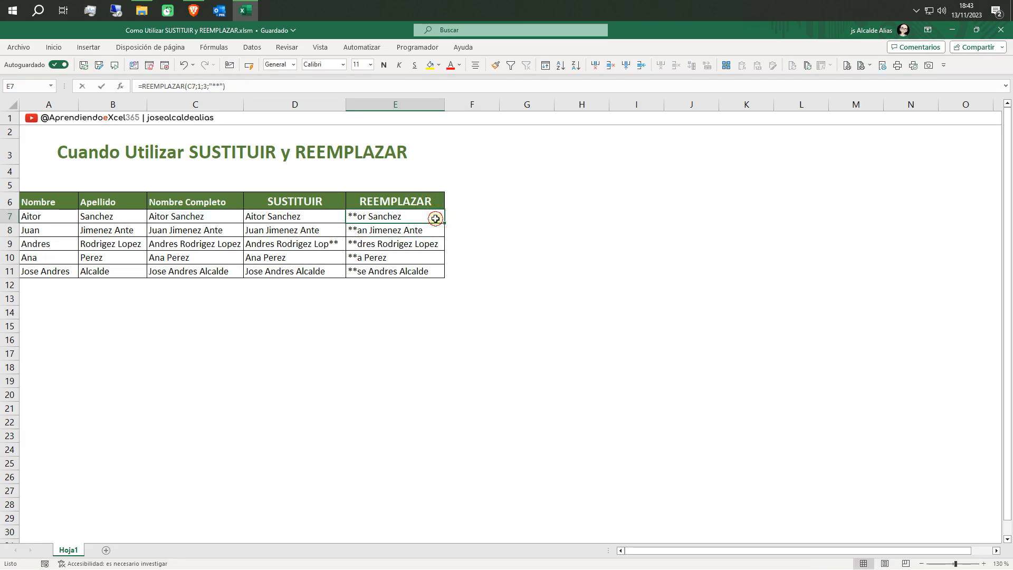
{"action": "double_click", "coordinate": [438, 219]}
{"action": "key", "text": "Return"}
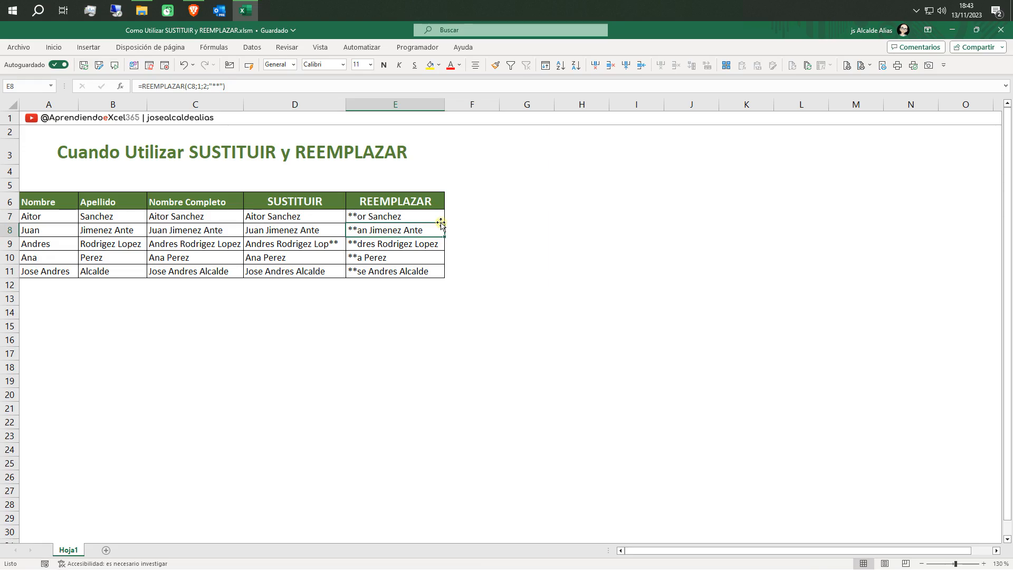
{"action": "left_click", "coordinate": [442, 219]}
{"action": "double_click", "coordinate": [446, 224]}
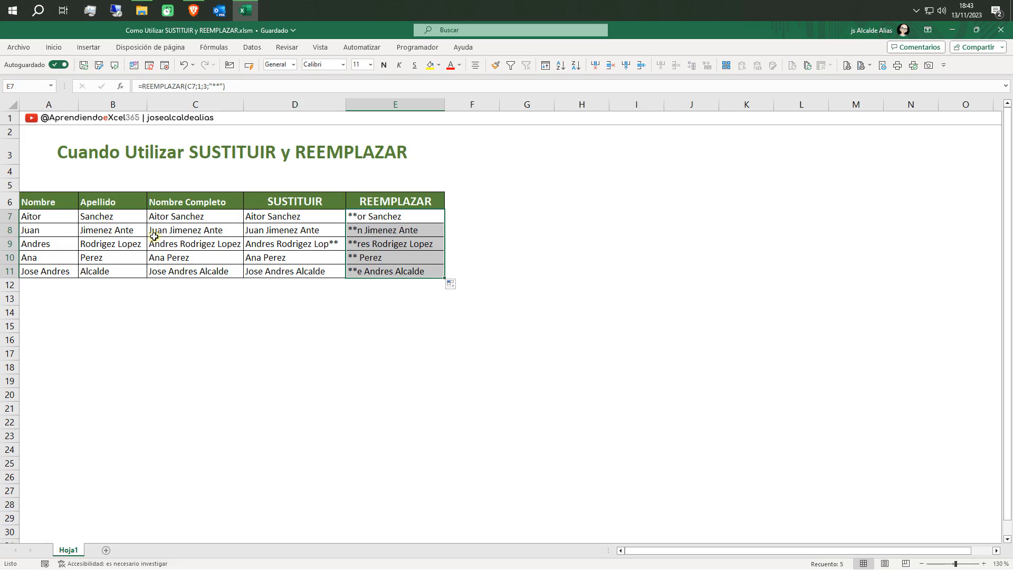
- Inspect the number-of-characters argument of the REEMPLAZAR formula in E8 and leave the formula as it is
{"action": "left_click", "coordinate": [420, 230]}
{"action": "double_click", "coordinate": [419, 230]}
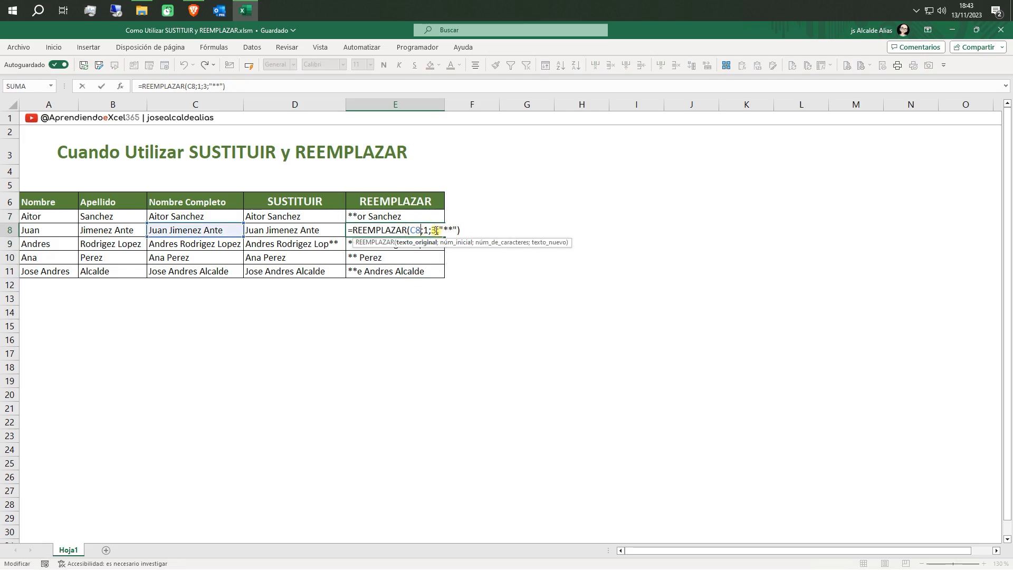
{"action": "double_click", "coordinate": [433, 230]}
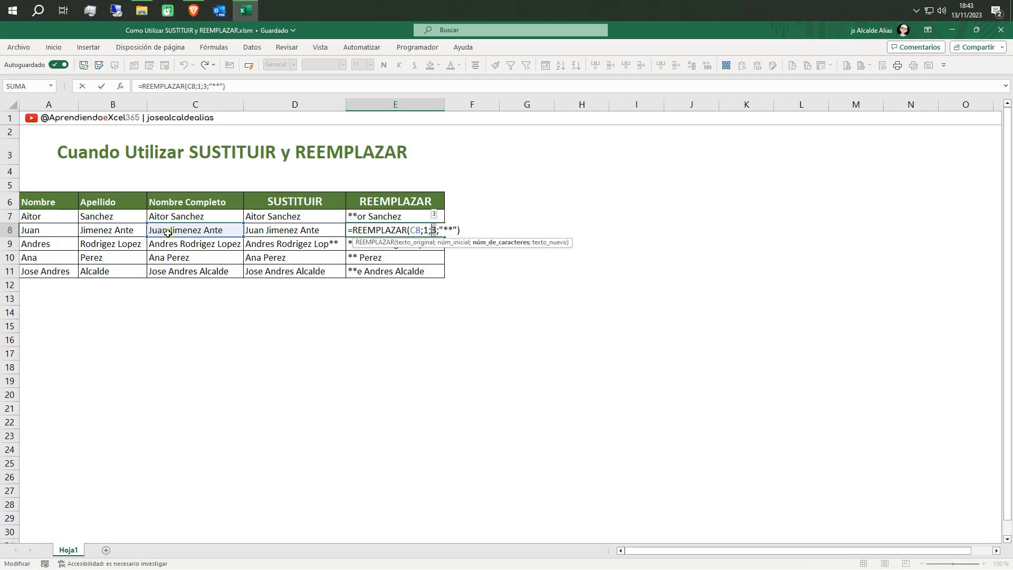
{"action": "key", "text": "ctrl+Return"}
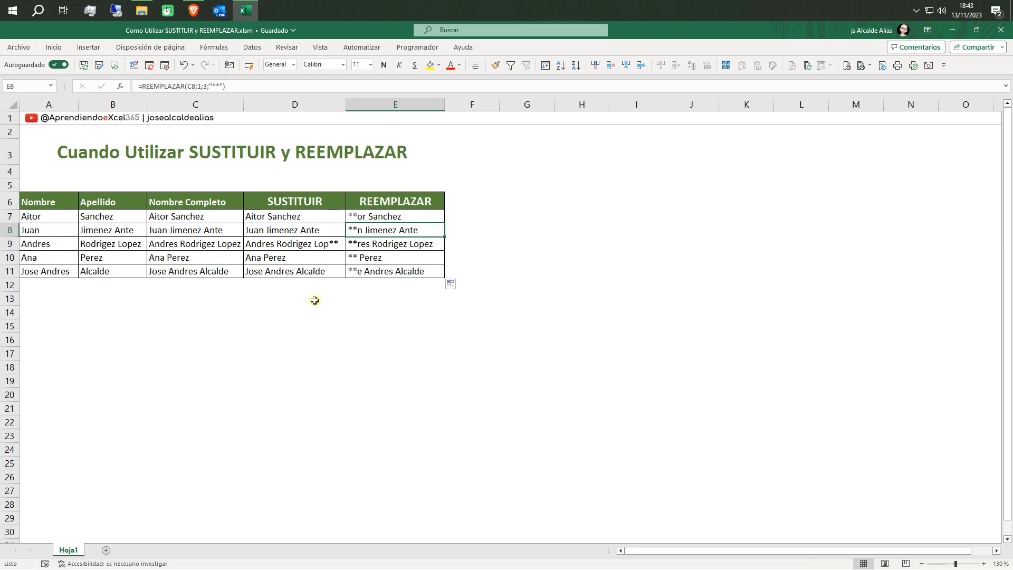
- Try to replace every "ez" with "**" in the Nombre Completo cells C7:C11 using Find and Replace
{"action": "left_click_drag", "start_coordinate": [198, 220], "coordinate": [201, 268]}
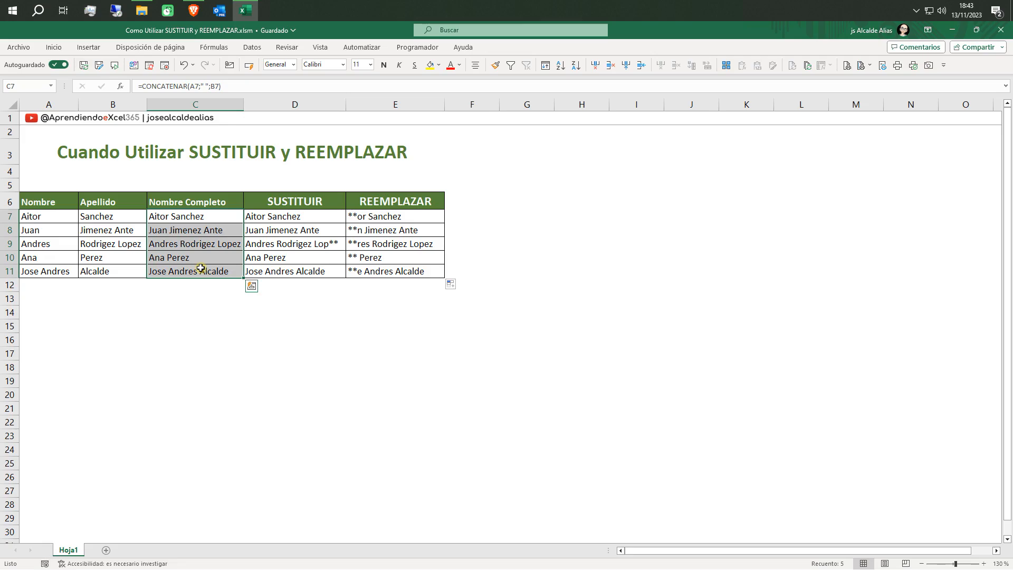
{"action": "key", "text": "ctrl+l"}
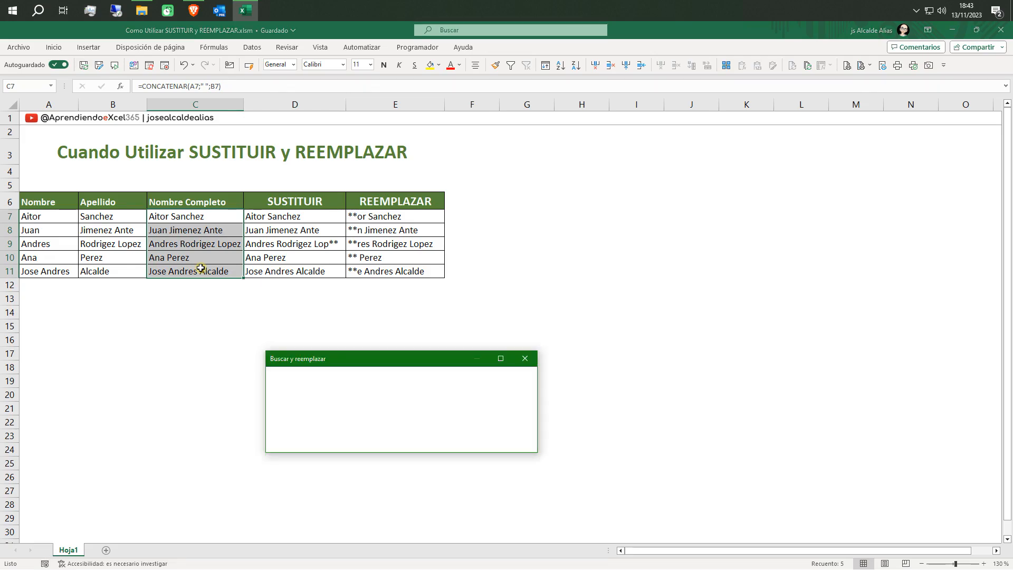
{"action": "left_click", "coordinate": [315, 378]}
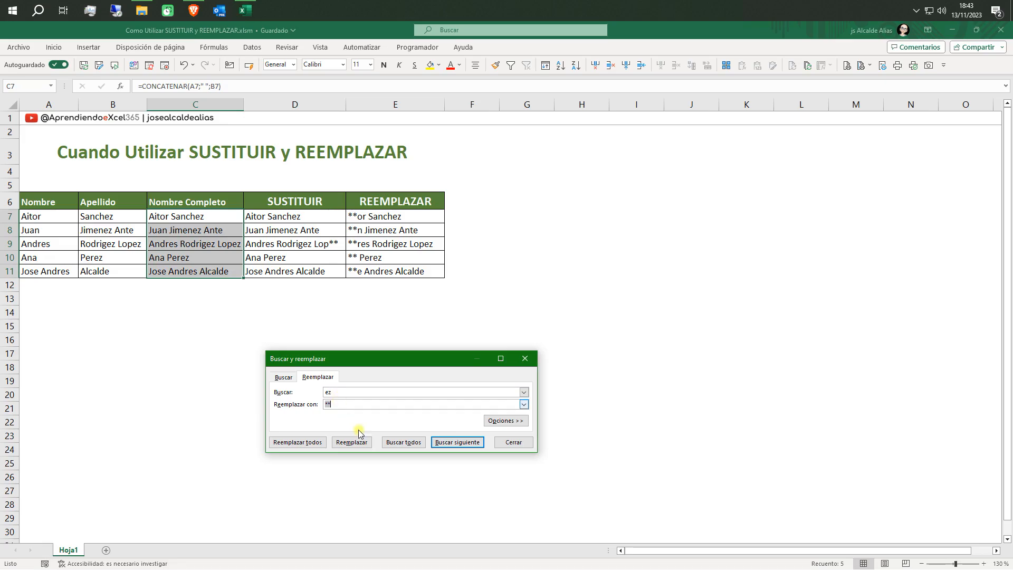
{"action": "left_click", "coordinate": [309, 443]}
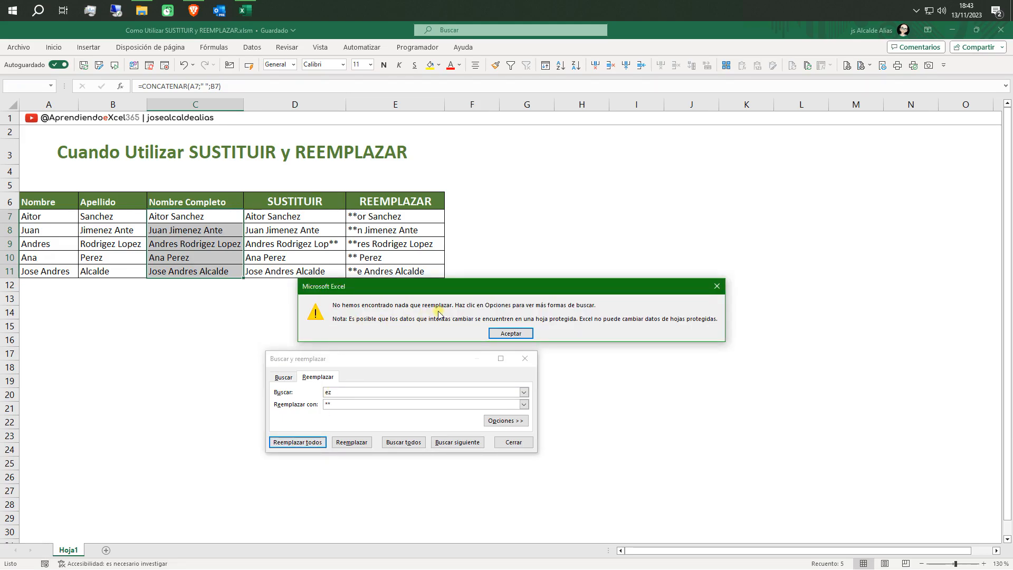
{"action": "left_click", "coordinate": [498, 333]}
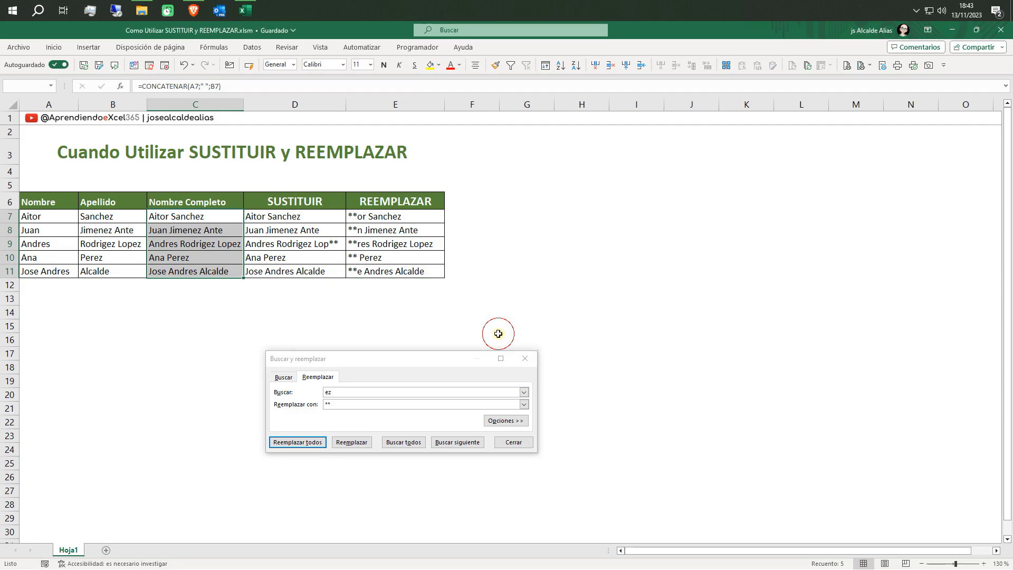
- Inspect the formula behind the full name in C7 without changing it
{"action": "left_click", "coordinate": [212, 220]}
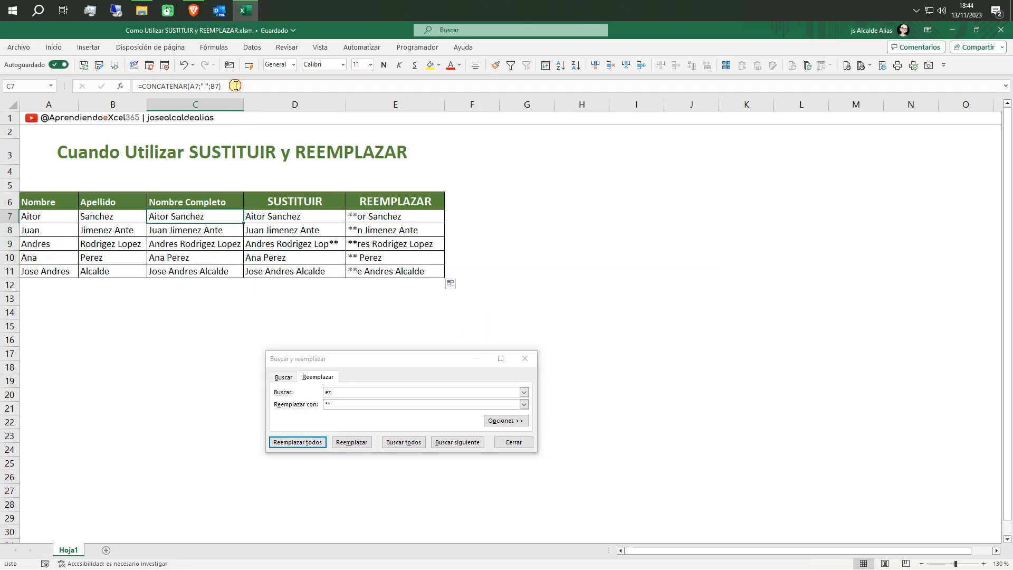
{"action": "left_click_drag", "start_coordinate": [234, 85], "coordinate": [137, 86]}
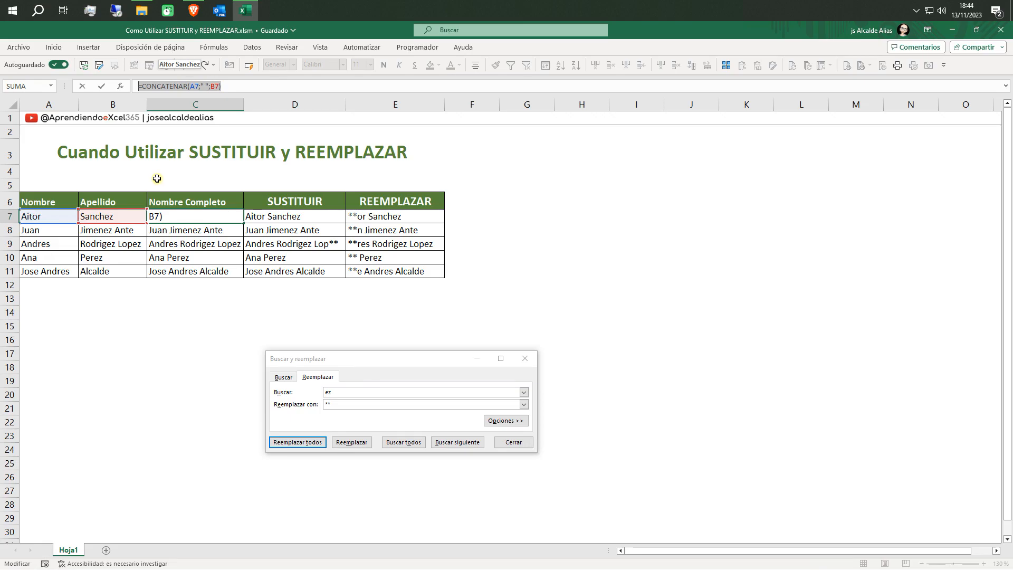
{"action": "key", "text": "Escape"}
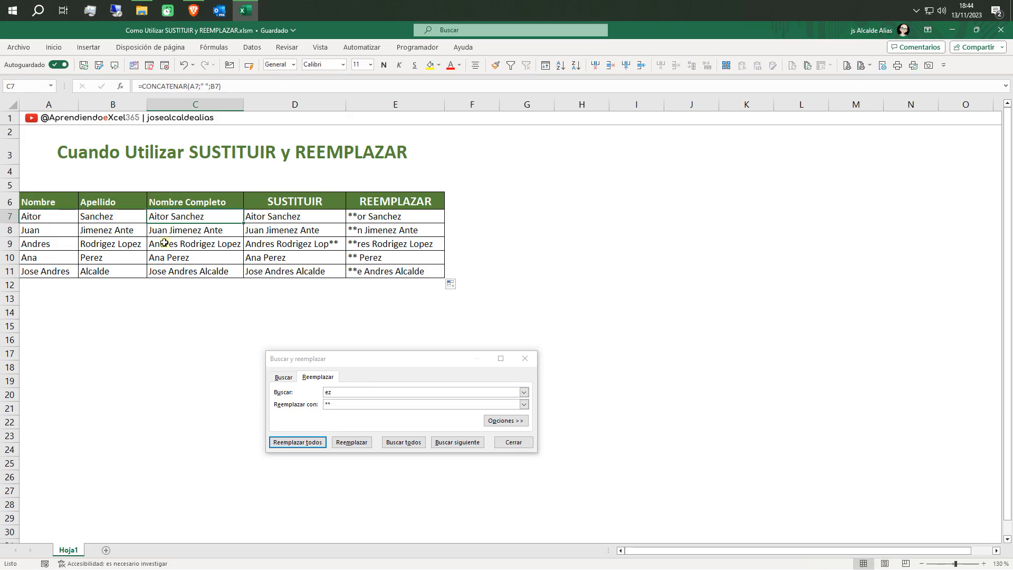
- Replace every "ez" with "**" in the Apellido cells B7:B11 using Find and Replace
{"action": "left_click_drag", "start_coordinate": [129, 217], "coordinate": [126, 269]}
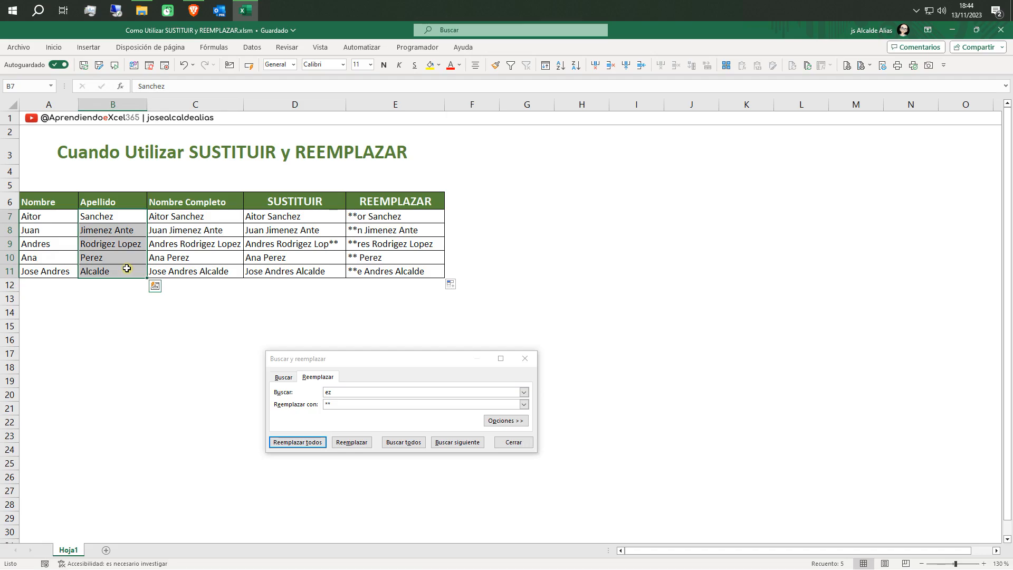
{"action": "key", "text": "ctrl+b"}
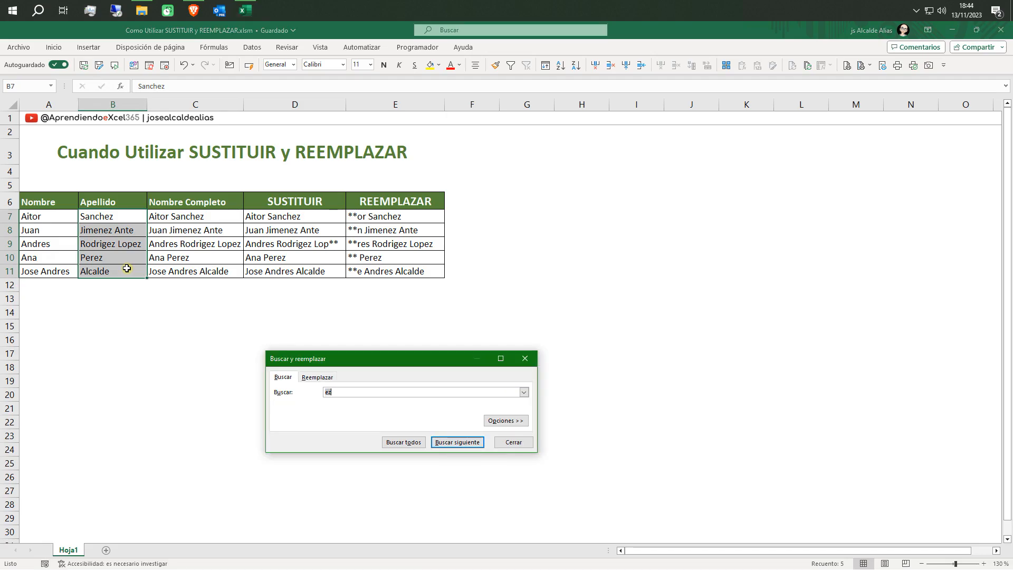
{"action": "left_click", "coordinate": [318, 378]}
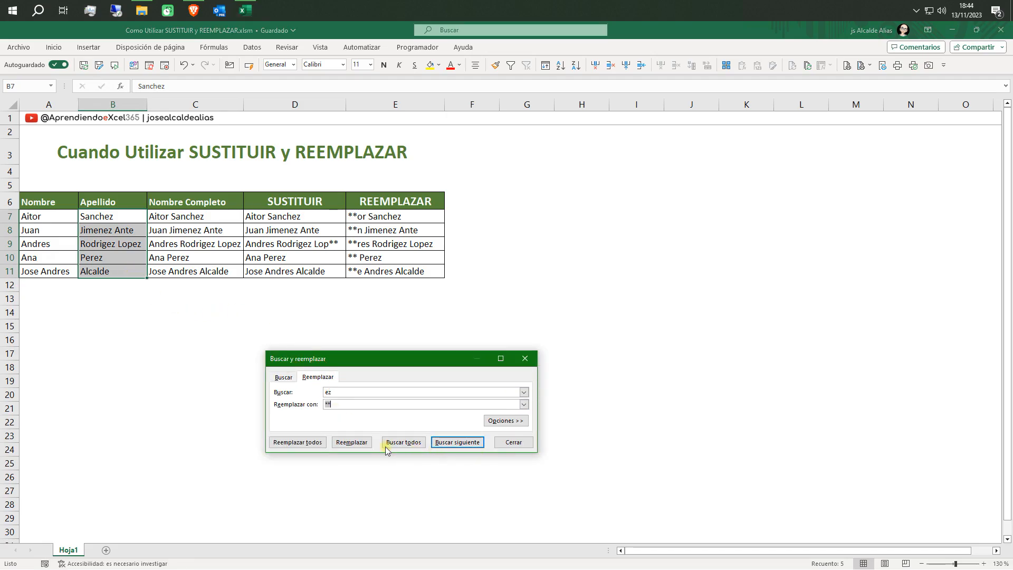
{"action": "left_click", "coordinate": [307, 443]}
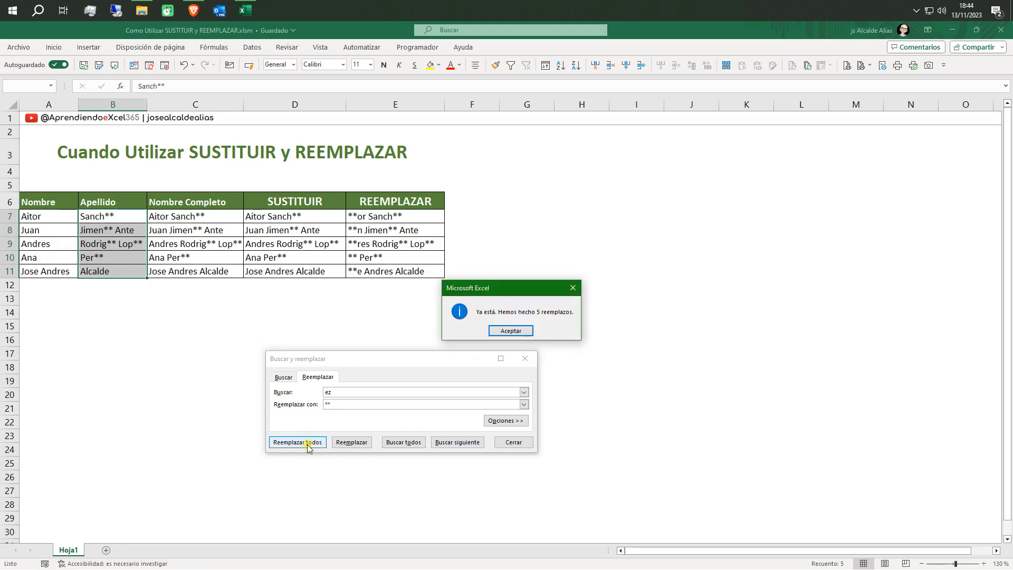
{"action": "left_click", "coordinate": [511, 330]}
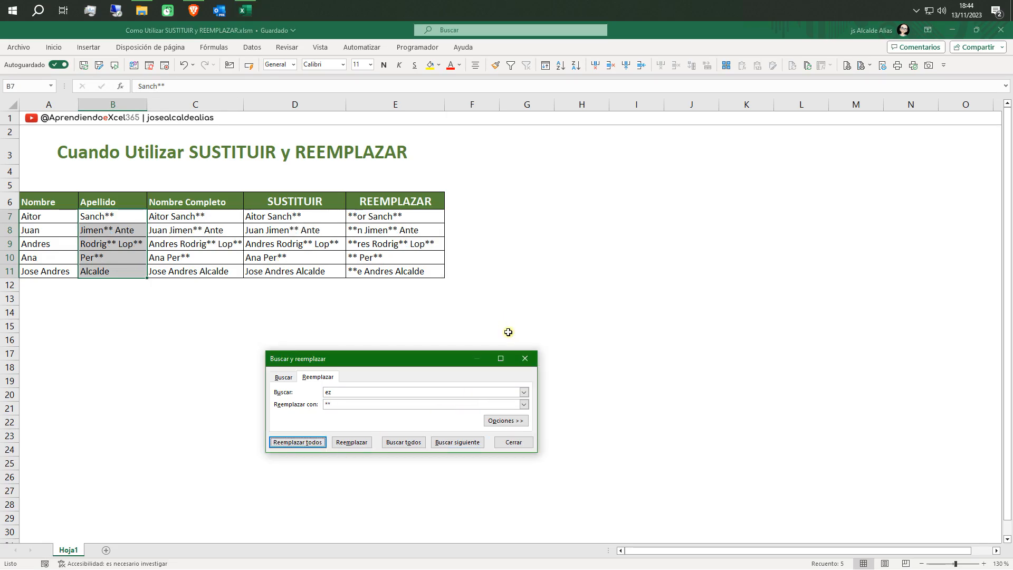
- Compare the replaced surnames in B7:B11 with the SUSTITUIR results in D7:D11 and the REEMPLAZAR results in E7:E11
{"action": "left_click", "coordinate": [129, 219]}
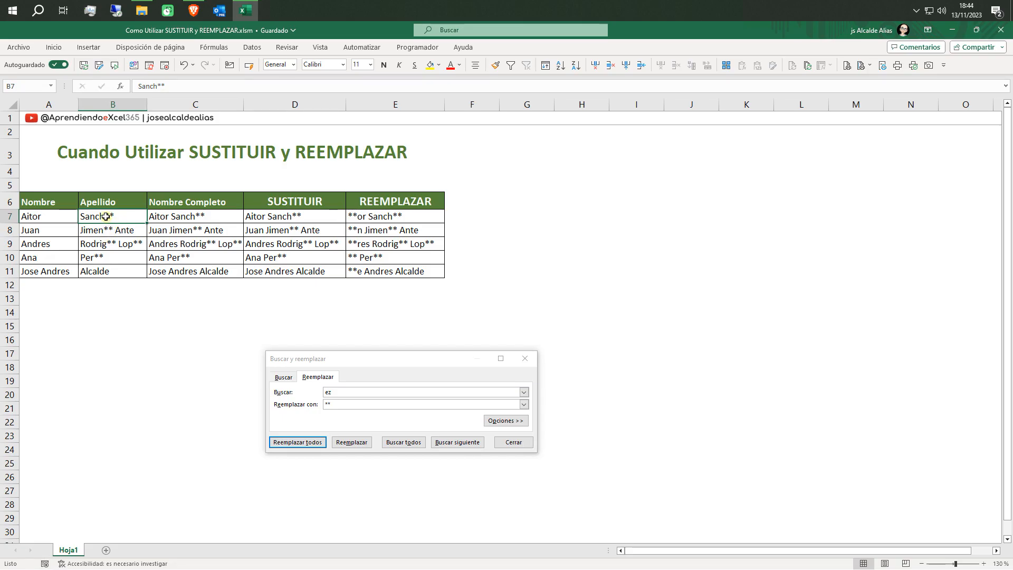
{"action": "left_click_drag", "start_coordinate": [106, 216], "coordinate": [105, 271]}
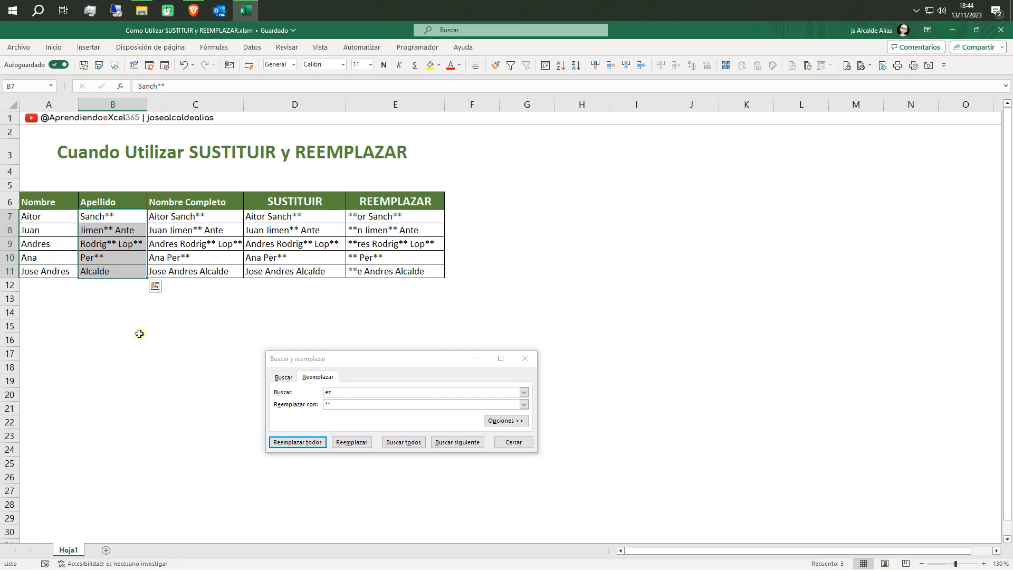
{"action": "left_click_drag", "start_coordinate": [290, 217], "coordinate": [286, 270]}
{"action": "left_click_drag", "start_coordinate": [365, 216], "coordinate": [368, 272]}
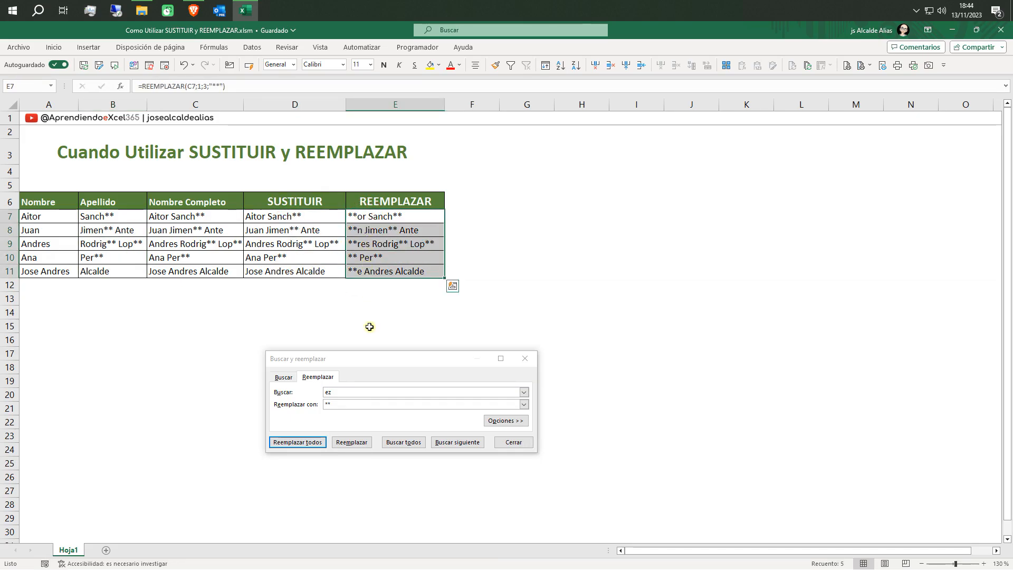